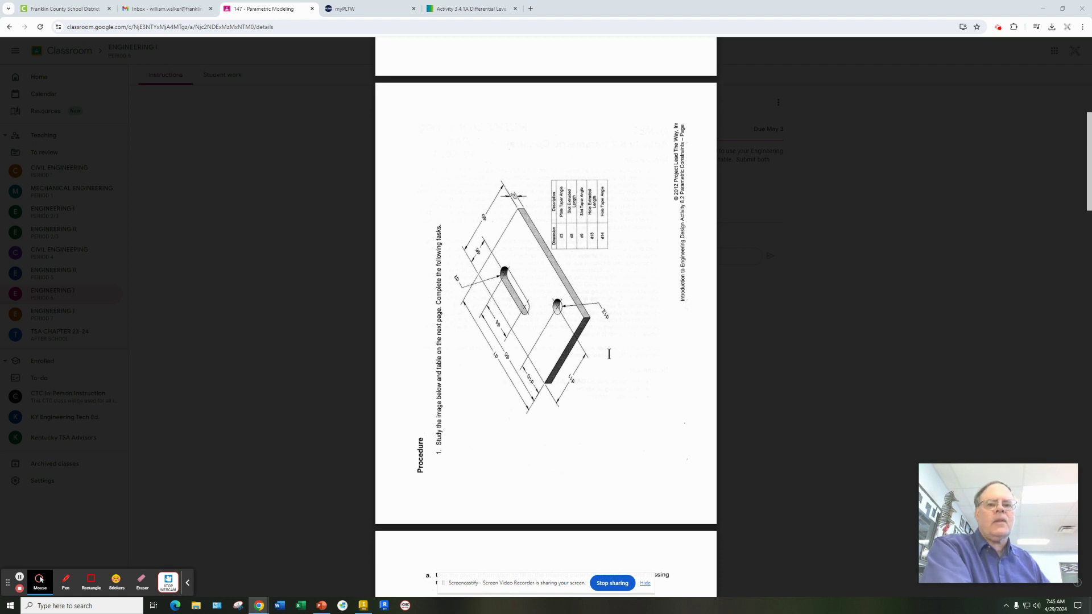
# Step: Scroll the 8.2 Parametric Modeling PDF to show the table with d0 = 3 in and d1 = d0*(5/3)
pyautogui.scroll(-5, 608, 358)
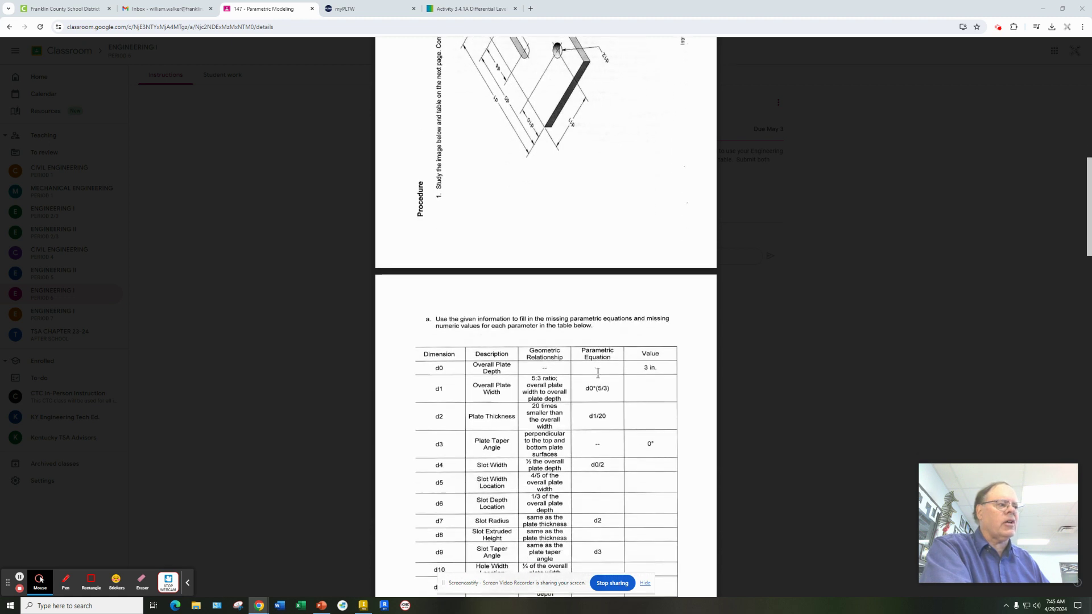
pyautogui.scroll(-3, 598, 373)
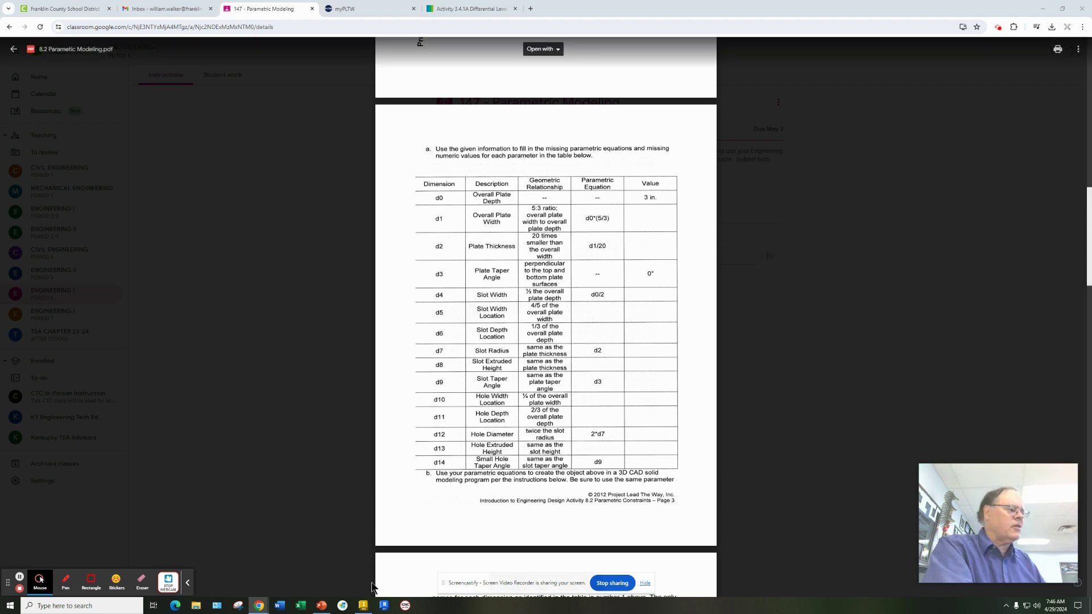
# Step: Create a new blank part, Part1, in Inventor and move its window lower beside the PDF
pyautogui.click(363, 605)
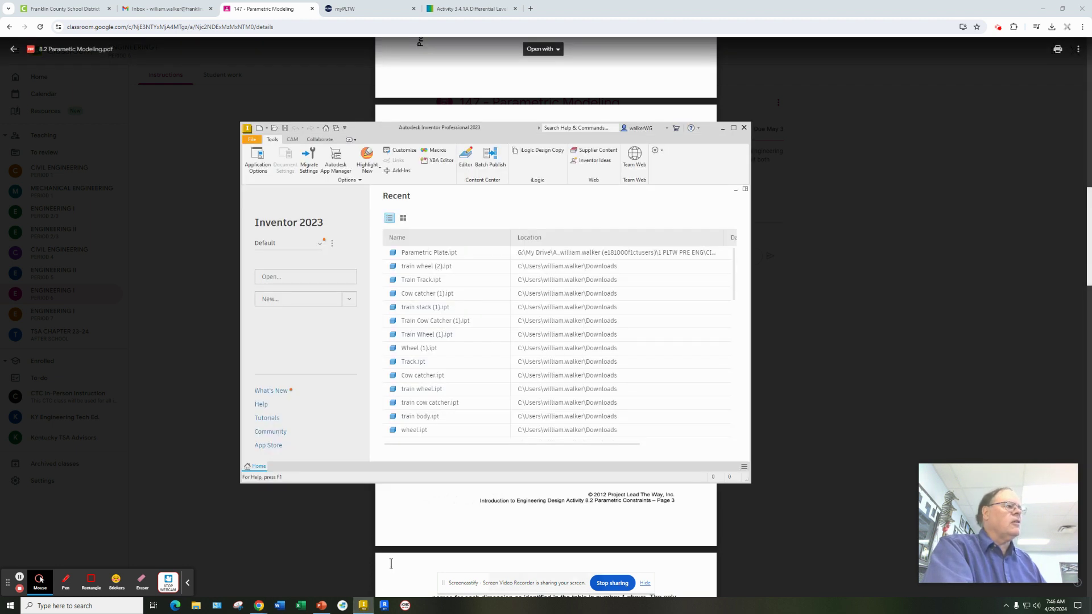
pyautogui.click(350, 299)
pyautogui.click(324, 315)
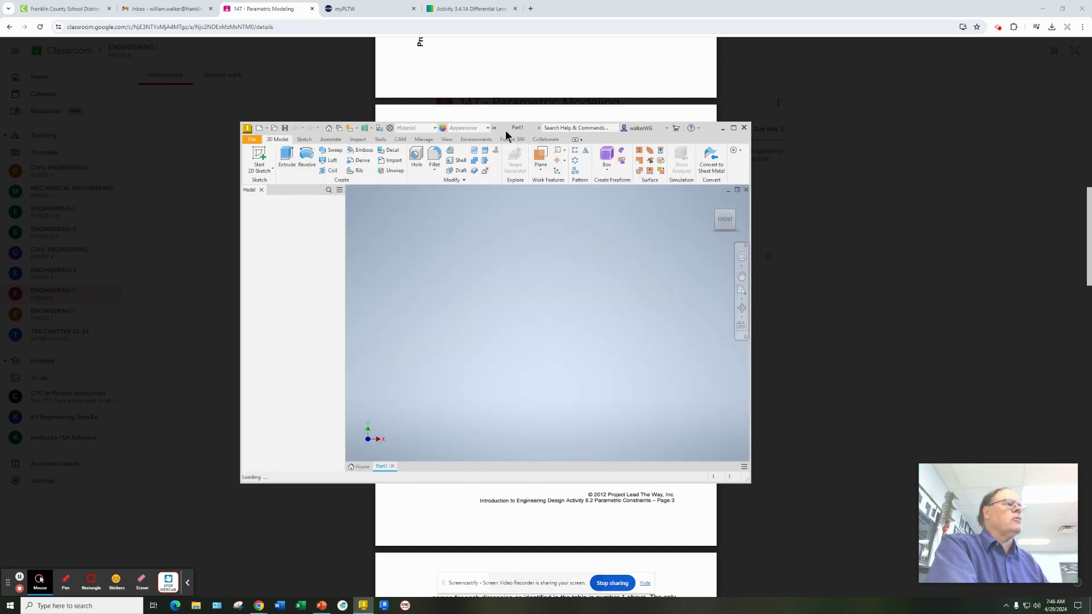
pyautogui.moveTo(505, 130); pyautogui.dragTo(497, 248)
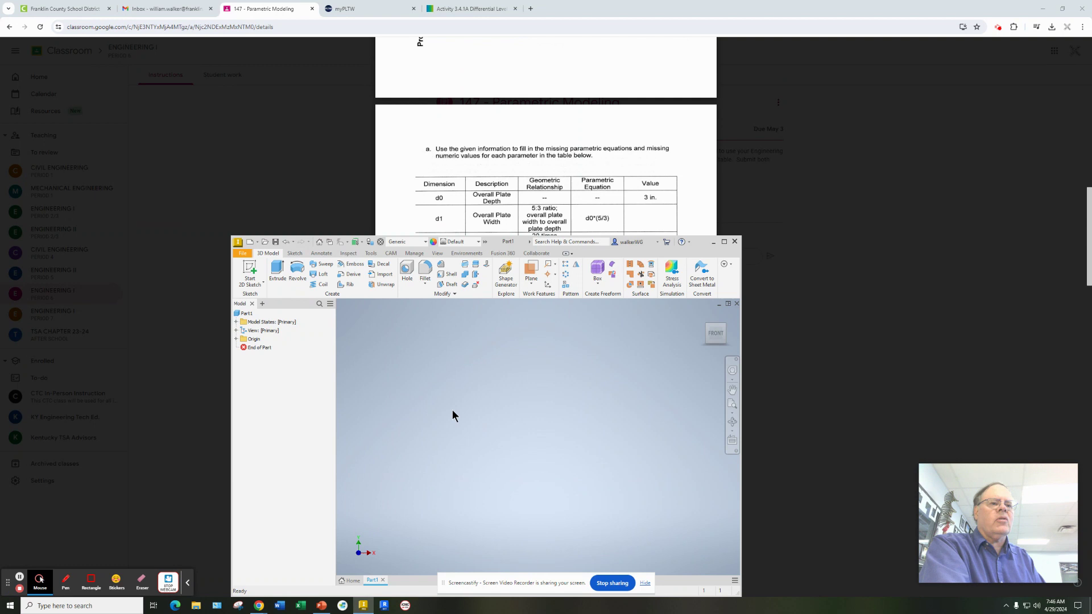
# Step: Add user parameter d0 = 3 in with the comment 'overall plate depth'
pyautogui.click(414, 253)
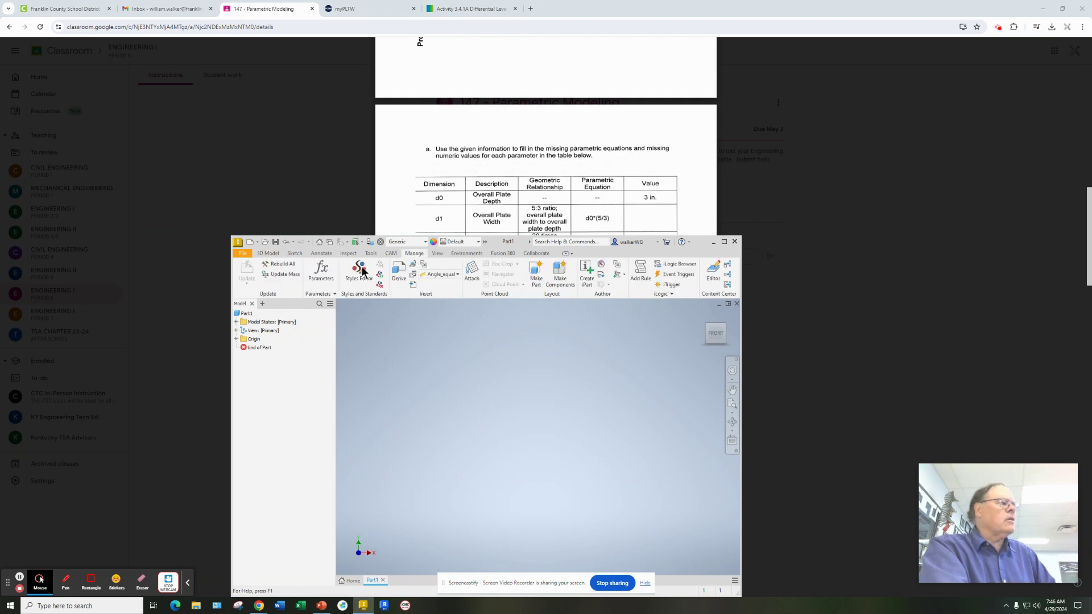
pyautogui.click(322, 272)
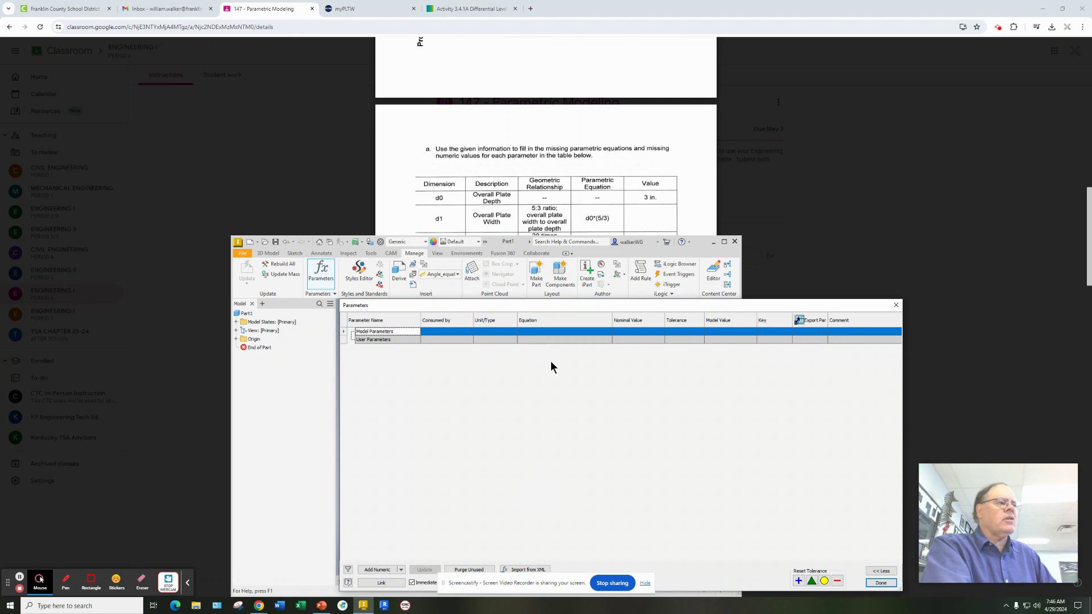
pyautogui.click(378, 570)
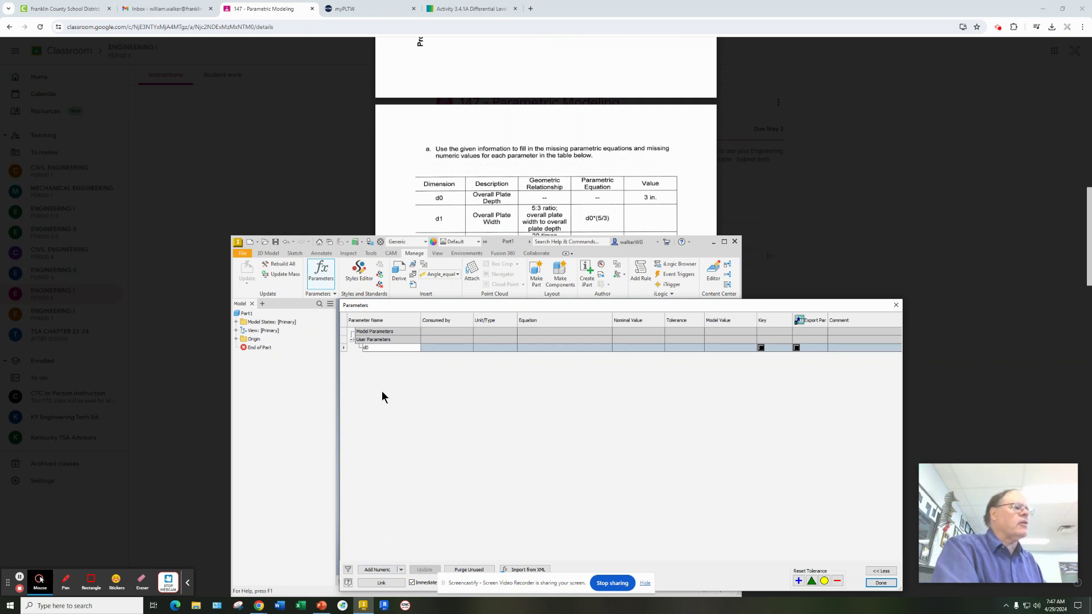
pyautogui.click(535, 346)
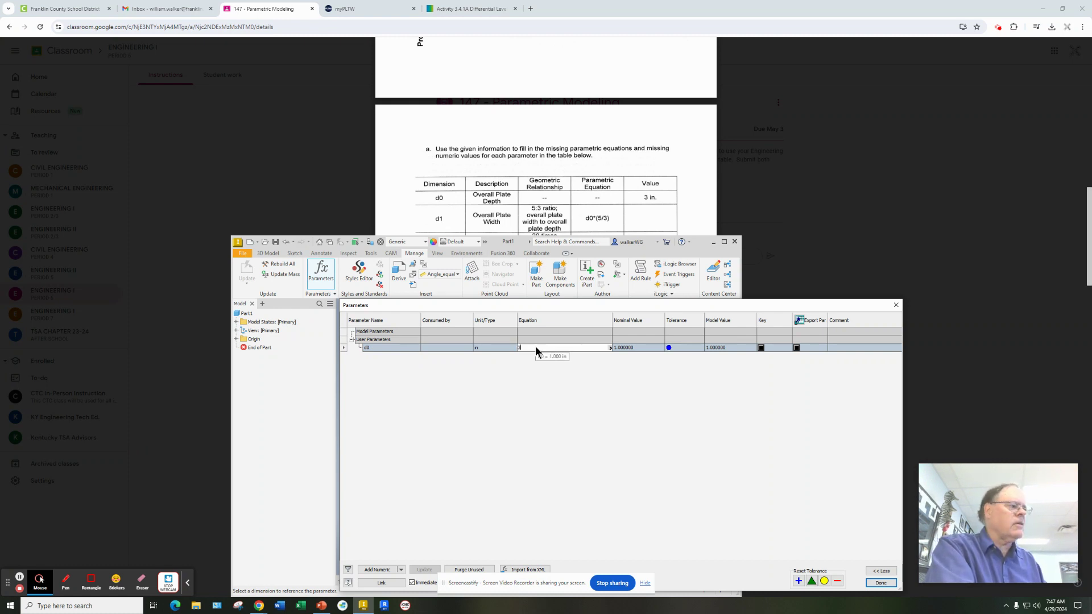
pyautogui.click(843, 347)
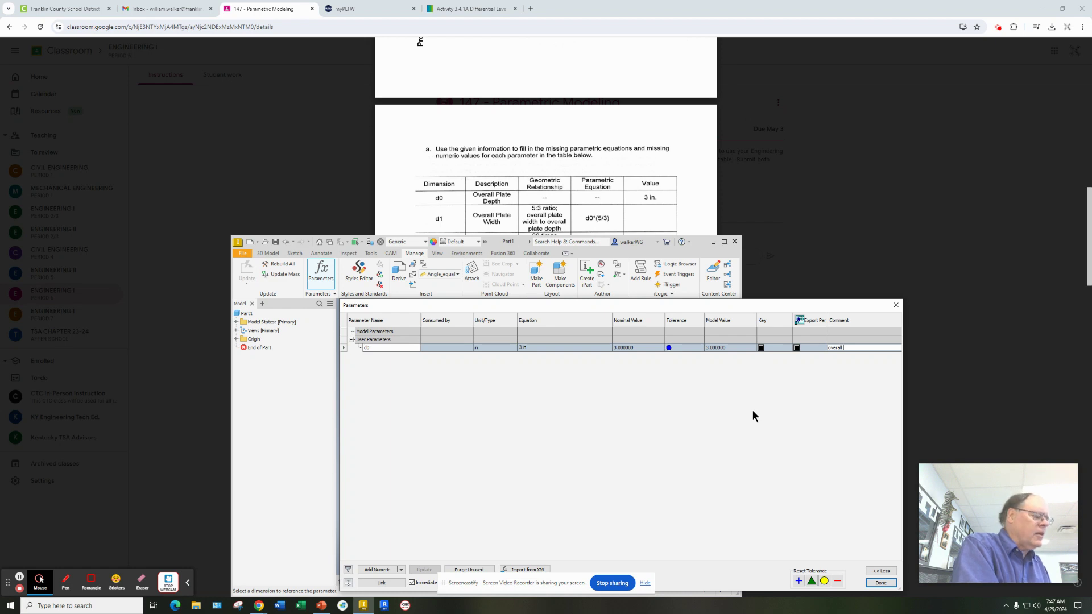
pyautogui.write('overall plate dep')
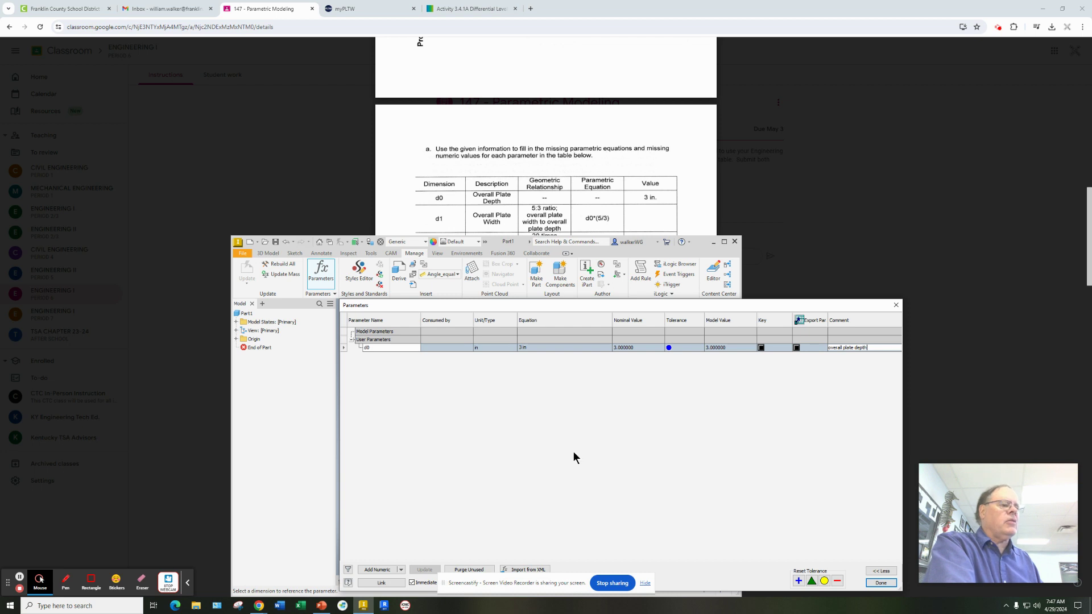
pyautogui.write('th')
pyautogui.press('Return')
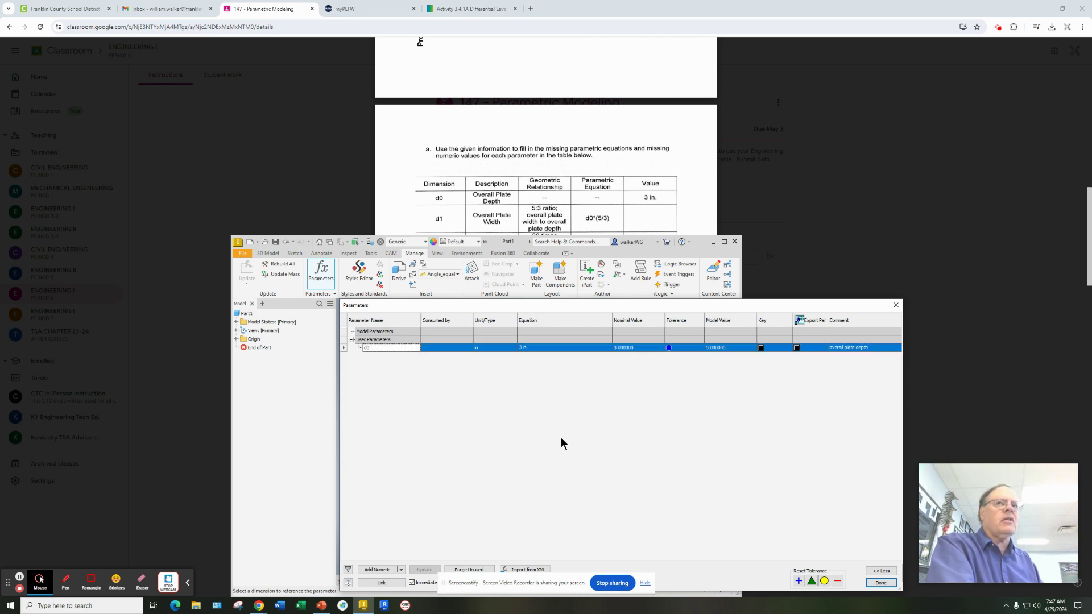
# Step: Add user parameter d1 = d0*(5/3), commented 'overall plate width', and close the Parameters table
pyautogui.click(378, 570)
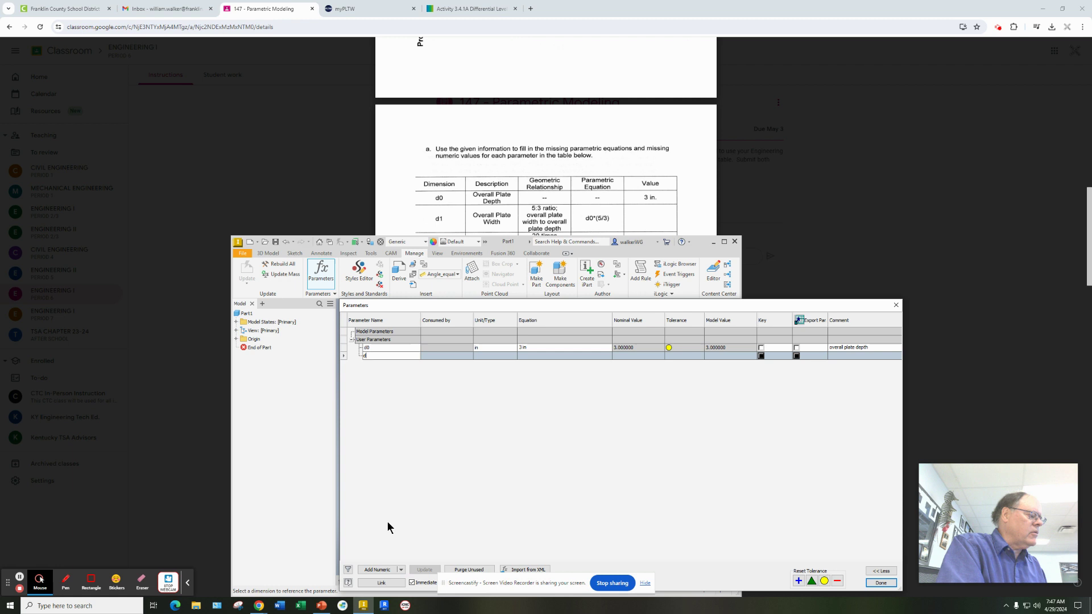
pyautogui.click(527, 356)
pyautogui.click(537, 357)
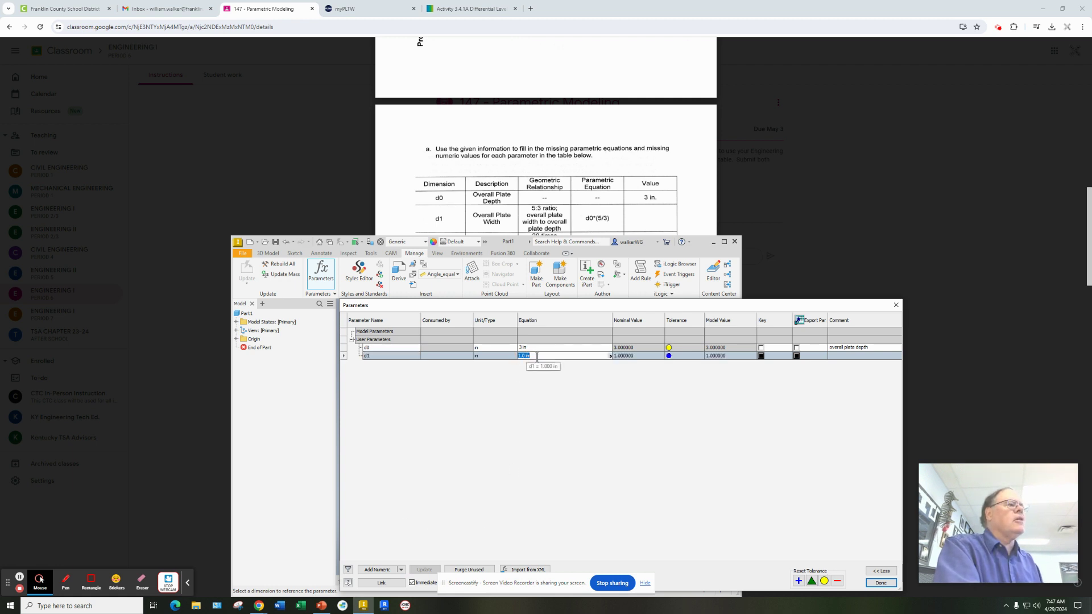
pyautogui.write('d0*(5/3')
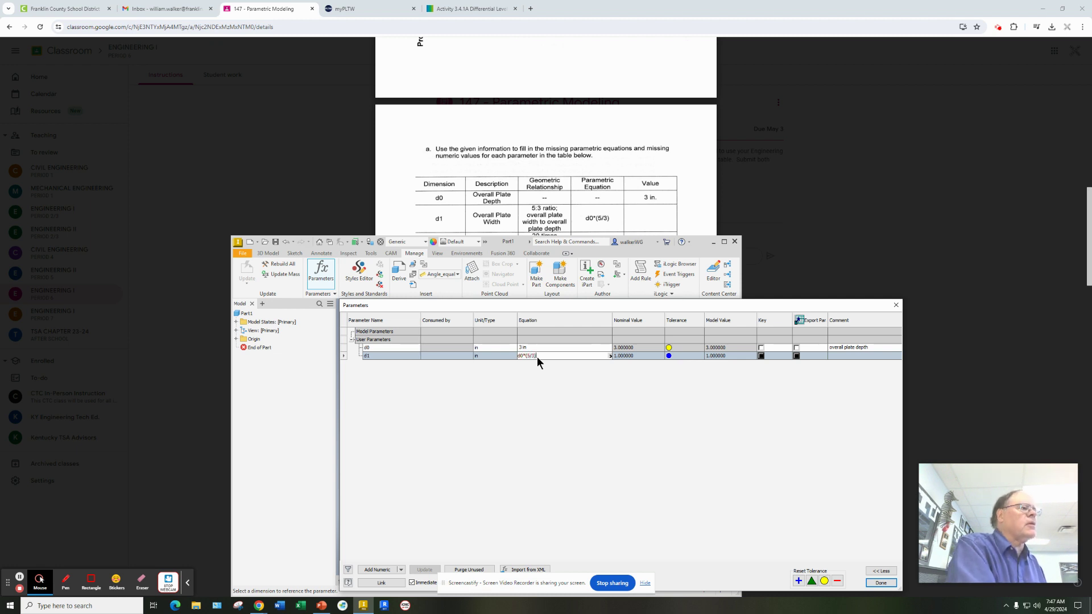
pyautogui.click(861, 356)
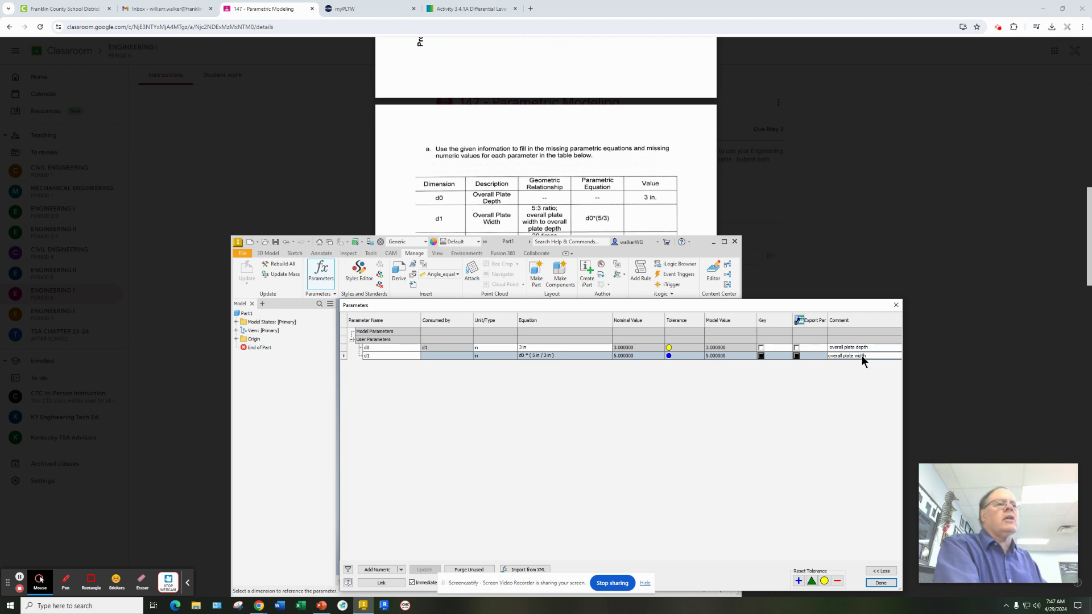
pyautogui.press('Return')
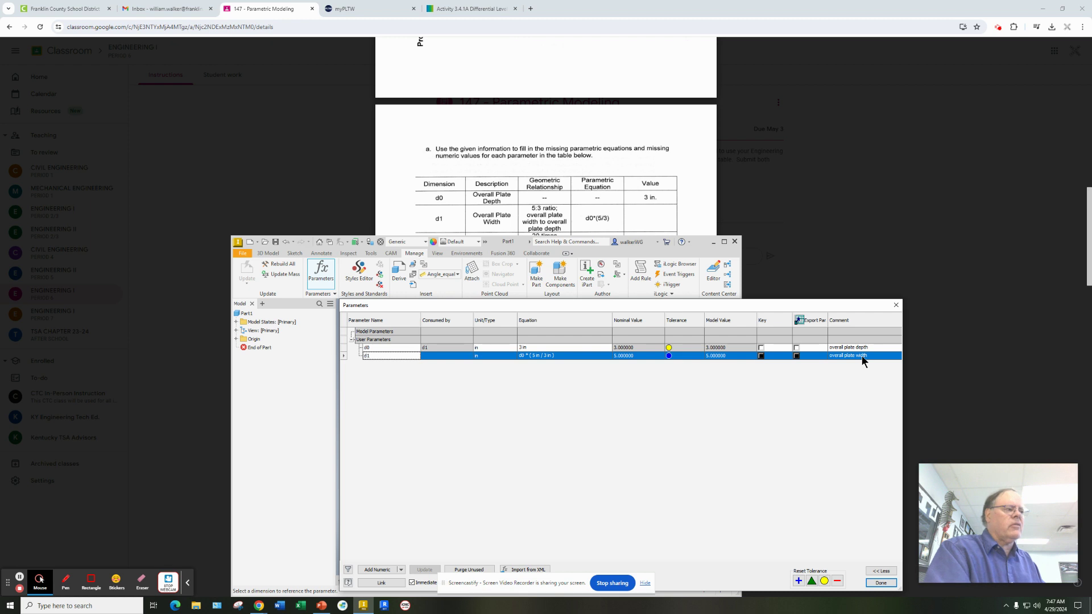
pyautogui.click(882, 583)
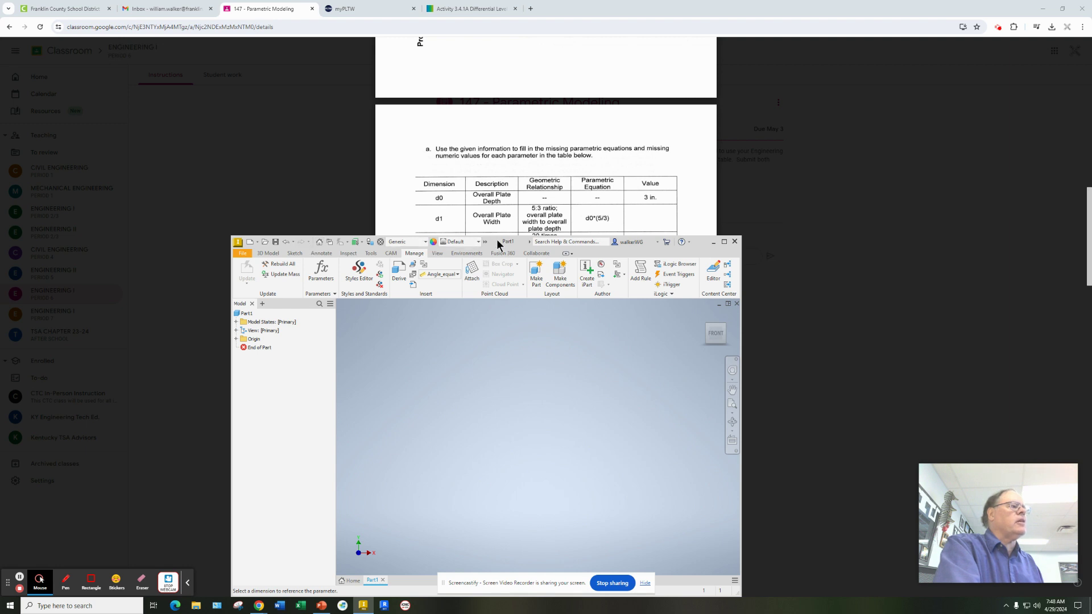
# Step: Reopen Parameters, set d1's unit type to inches, and close the table with Done
pyautogui.moveTo(498, 245); pyautogui.dragTo(444, 324)
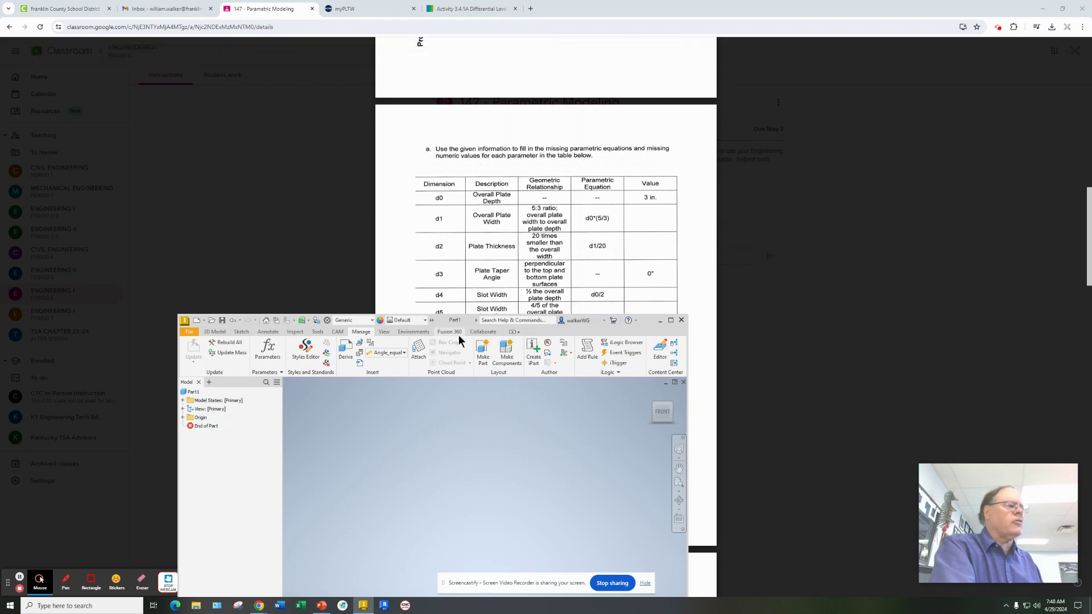
pyautogui.click(268, 349)
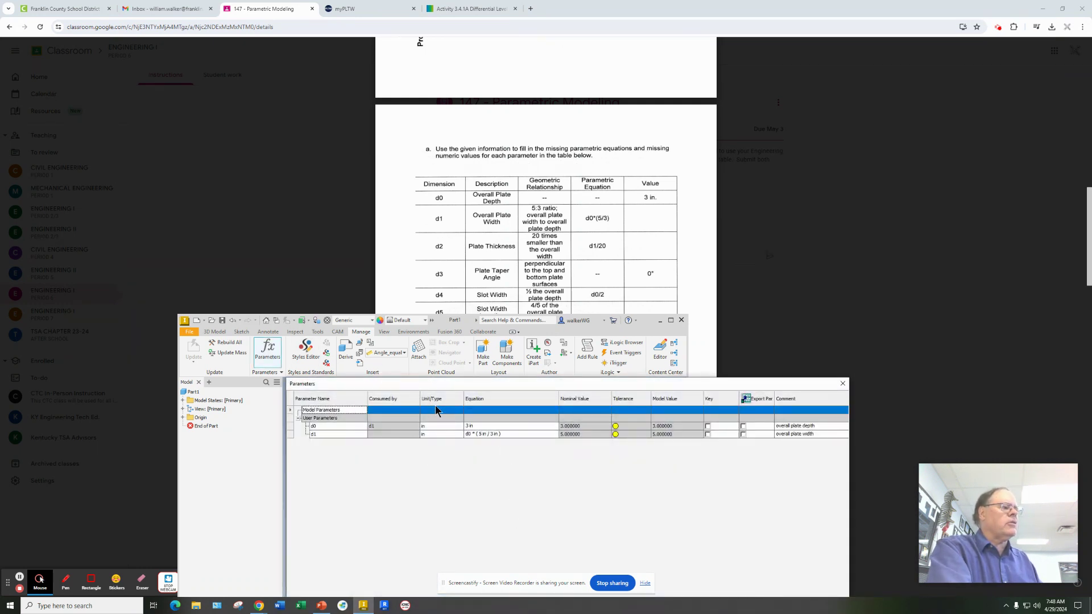
pyautogui.click(434, 433)
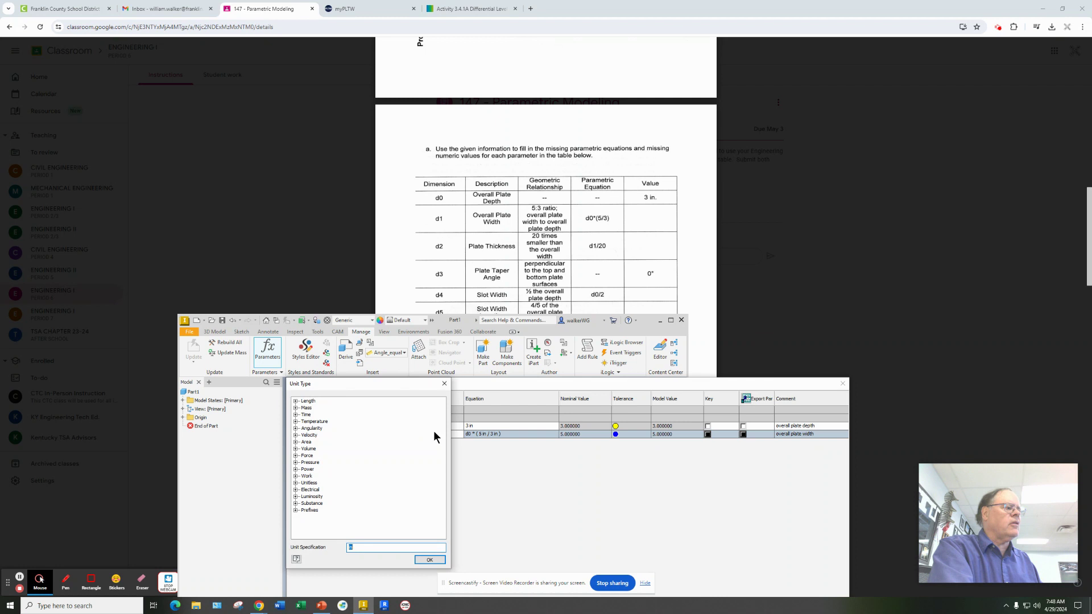
pyautogui.click(296, 429)
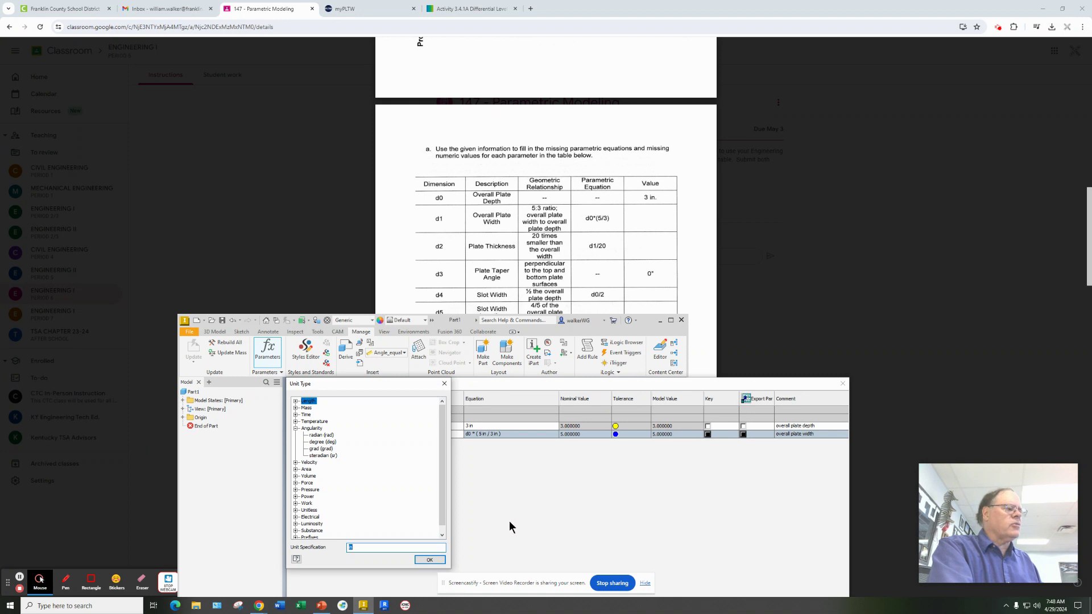
pyautogui.click(429, 560)
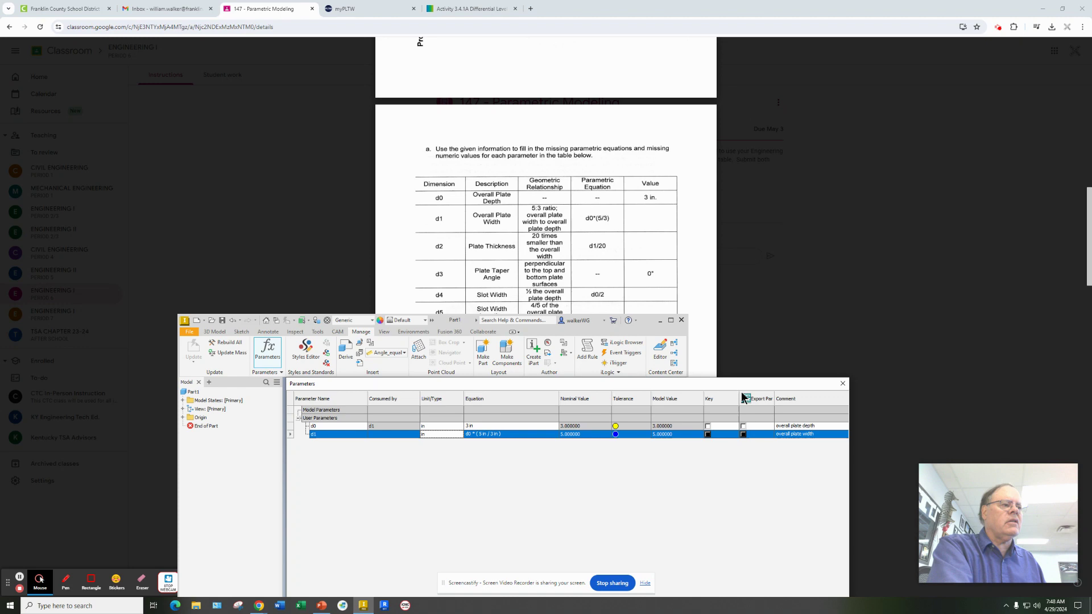
pyautogui.moveTo(740, 383); pyautogui.dragTo(765, 264)
pyautogui.click(854, 540)
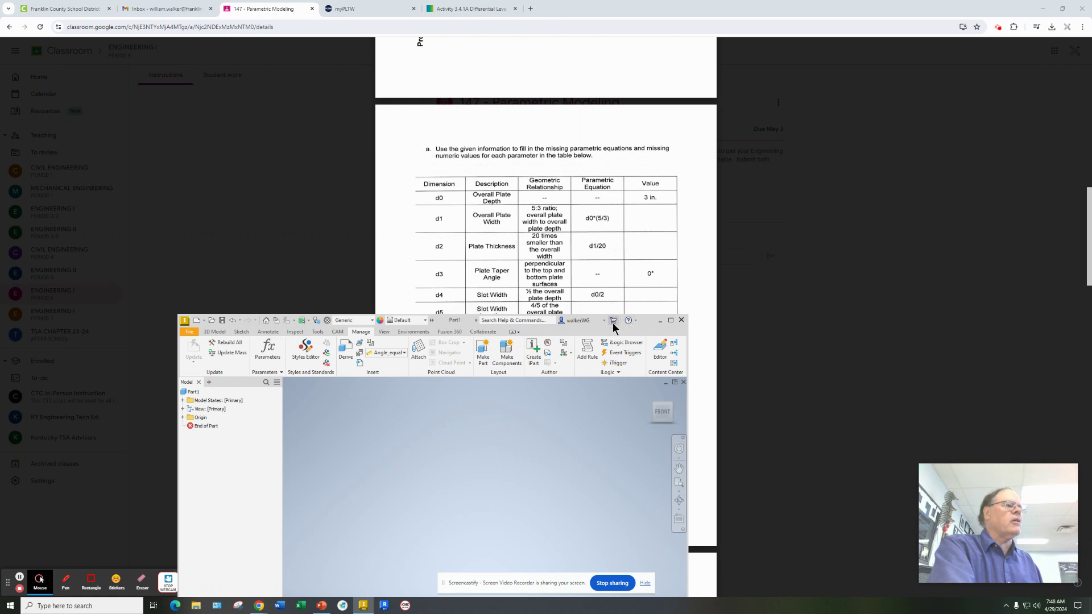
# Step: Start a new 2D sketch on the YZ plane from the 3D Model tab
pyautogui.scroll(5, 604, 175)
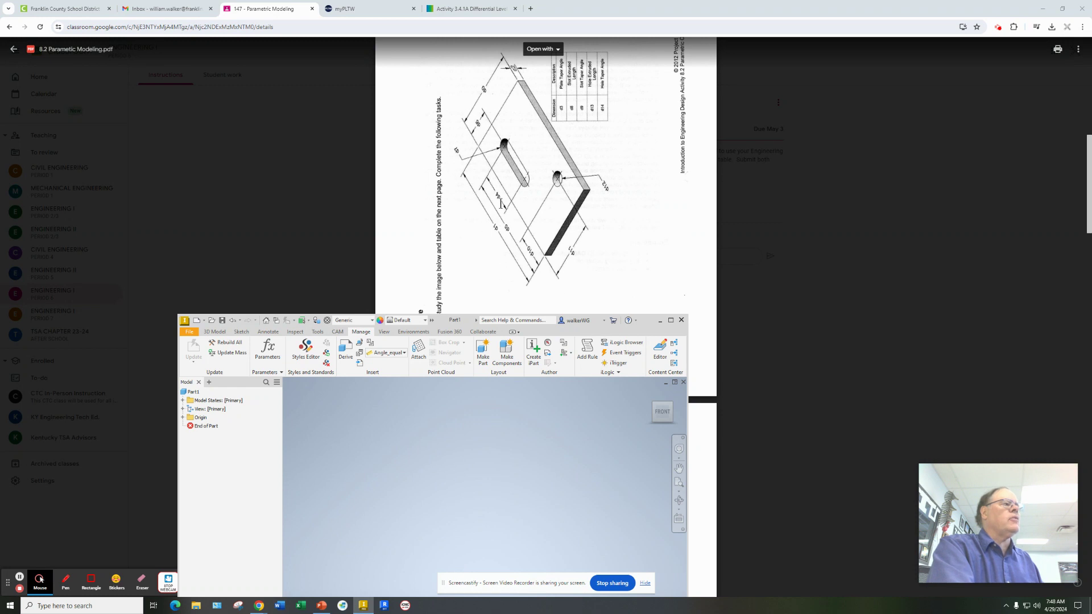
pyautogui.click(189, 332)
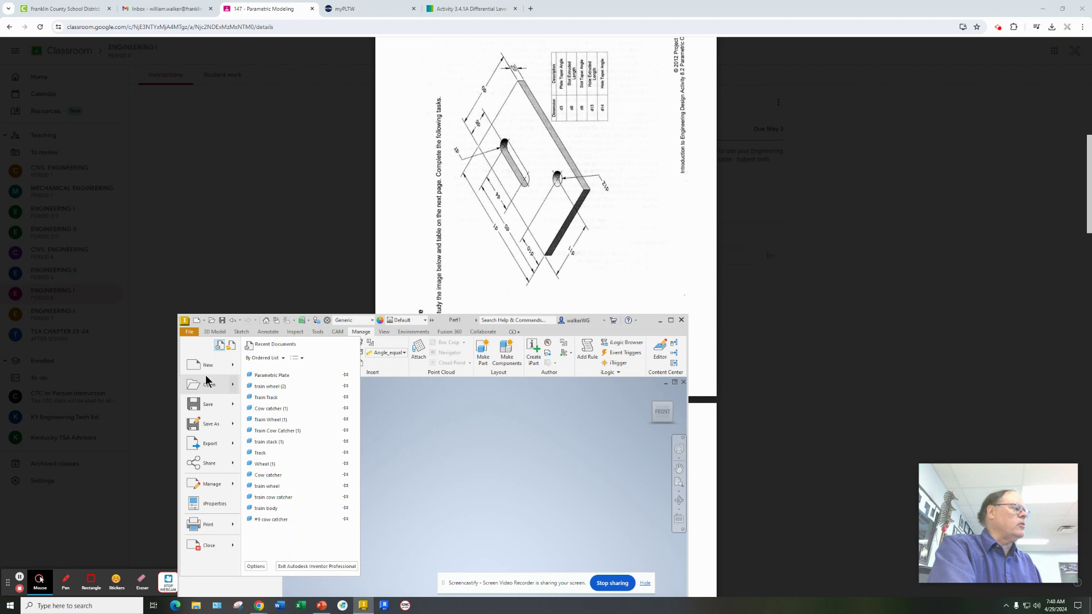
pyautogui.click(439, 423)
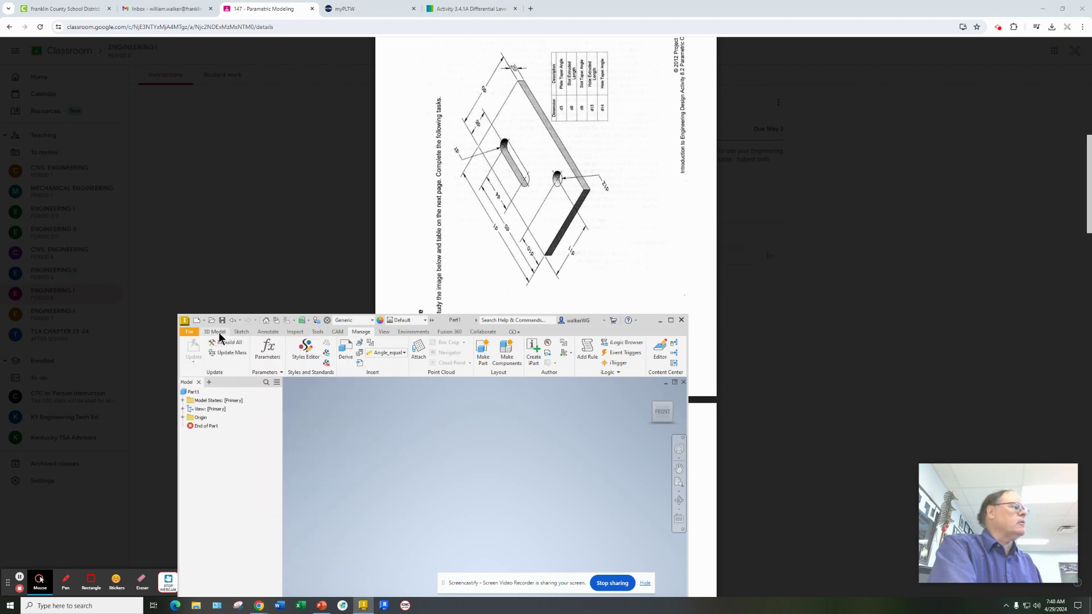
pyautogui.click(215, 332)
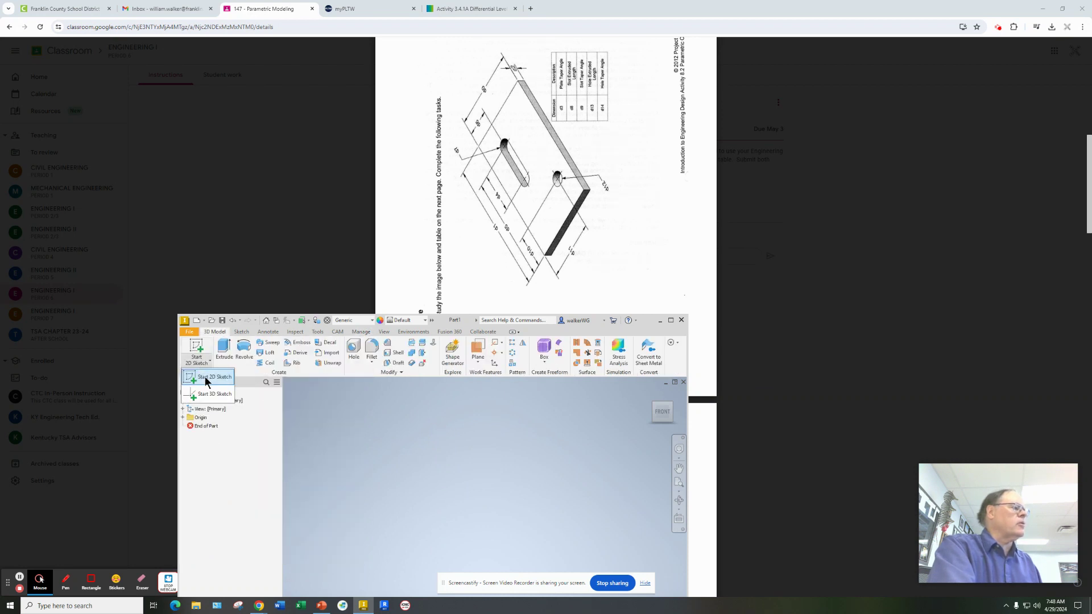
pyautogui.click(199, 353)
pyautogui.click(521, 453)
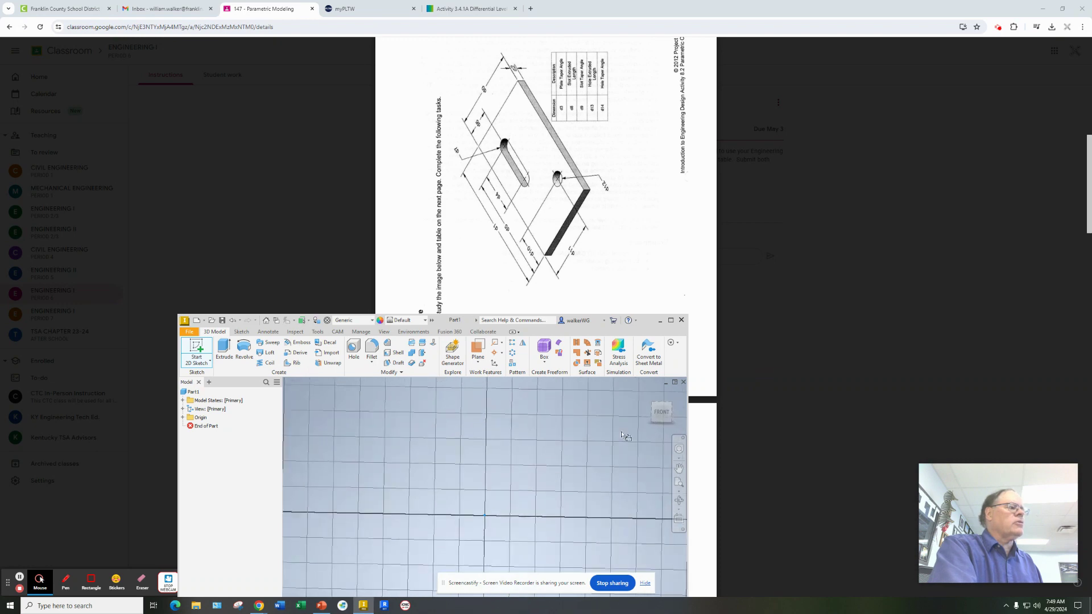
pyautogui.moveTo(468, 322)
pyautogui.mouseDown()
pyautogui.moveTo(601, 148)
pyautogui.moveTo(596, 134)
pyautogui.mouseUp()
# Step: Draw a two-corner rectangle from the origin with width d1 and height d0 (5 × 3 in)
pyautogui.click(418, 163)
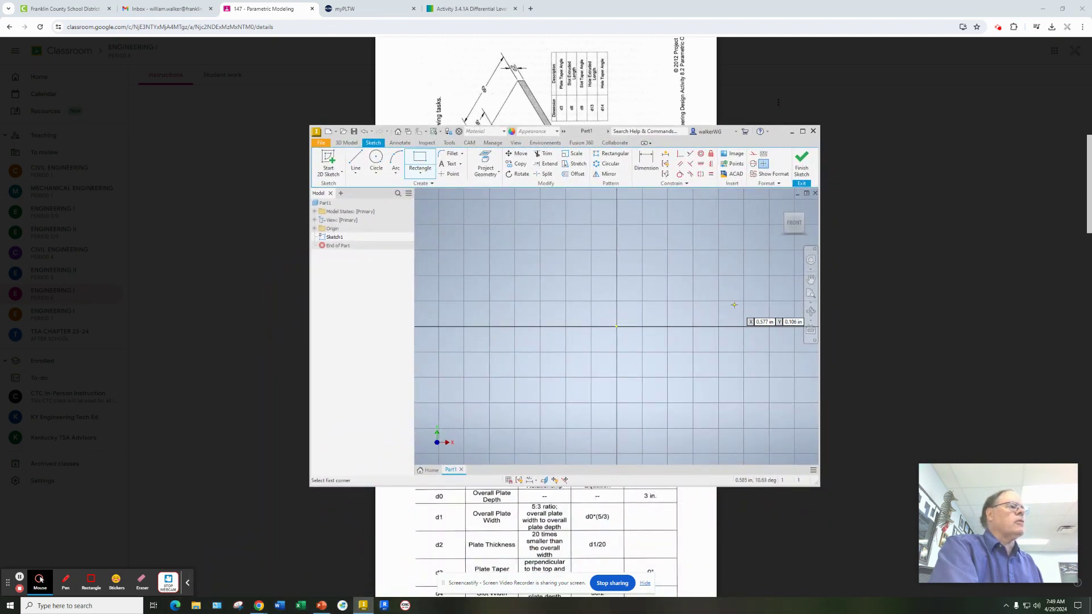
pyautogui.click(617, 327)
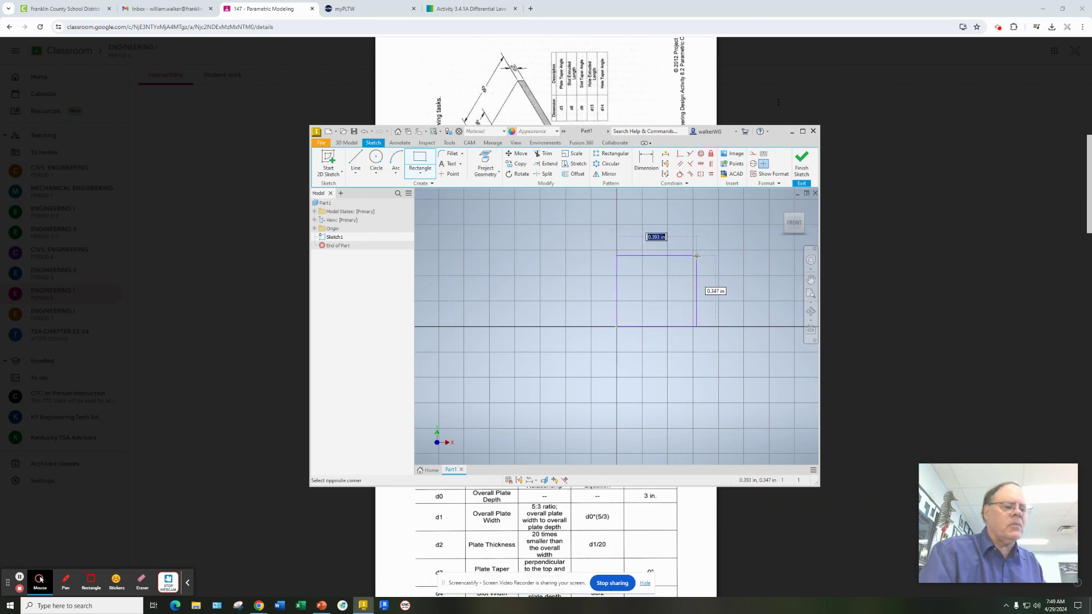
pyautogui.write('d1')
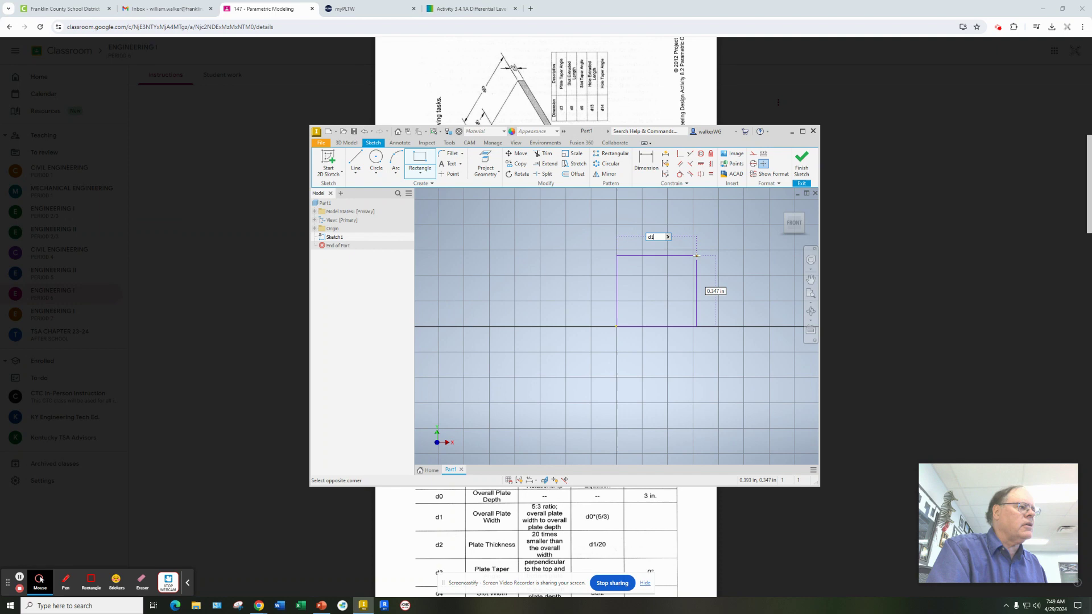
pyautogui.press('Tab')
pyautogui.write('d')
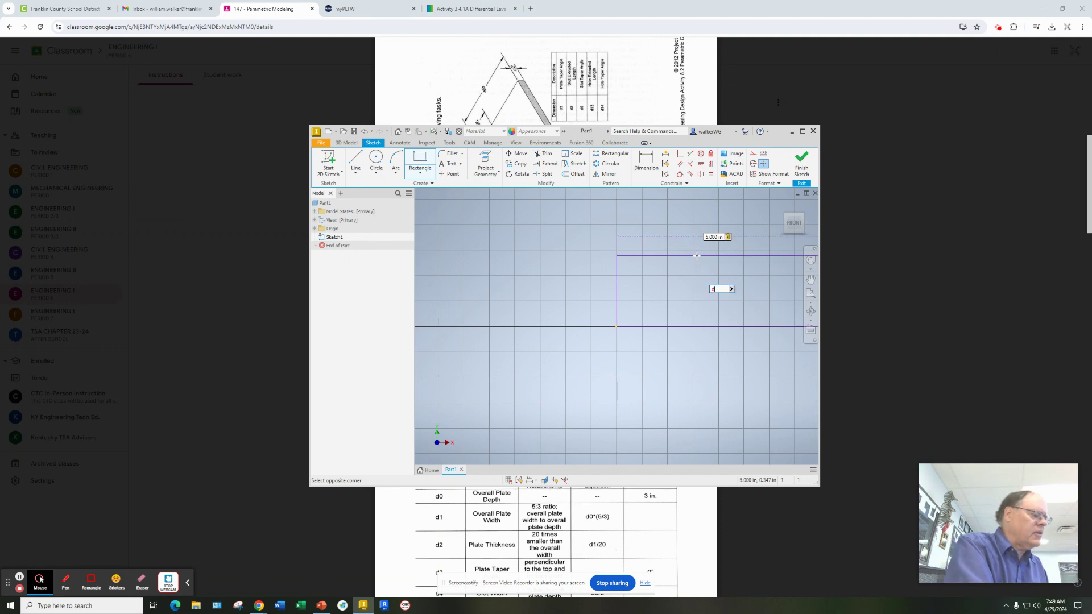
pyautogui.press('Escape')
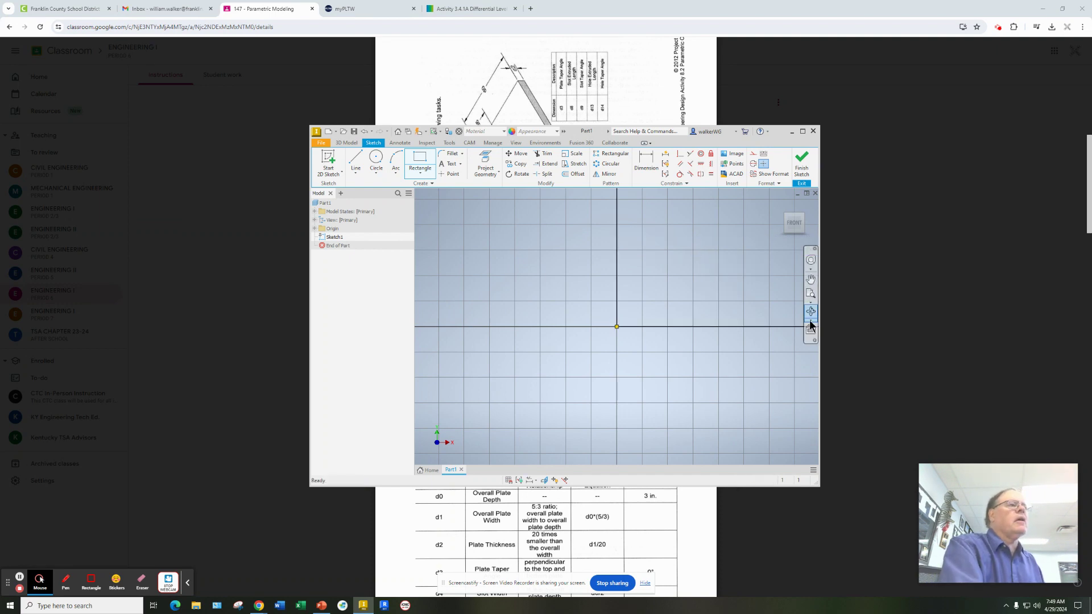
pyautogui.scroll(-2, 716, 294)
pyautogui.scroll(-3, 716, 294)
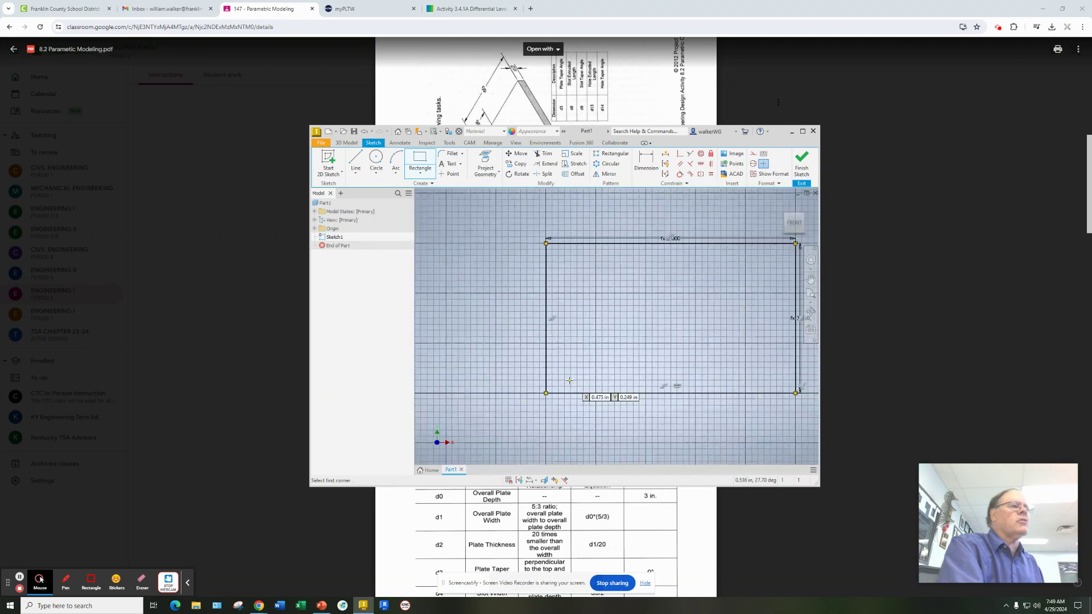
pyautogui.moveTo(690, 366); pyautogui.dragTo(631, 363, button='middle')
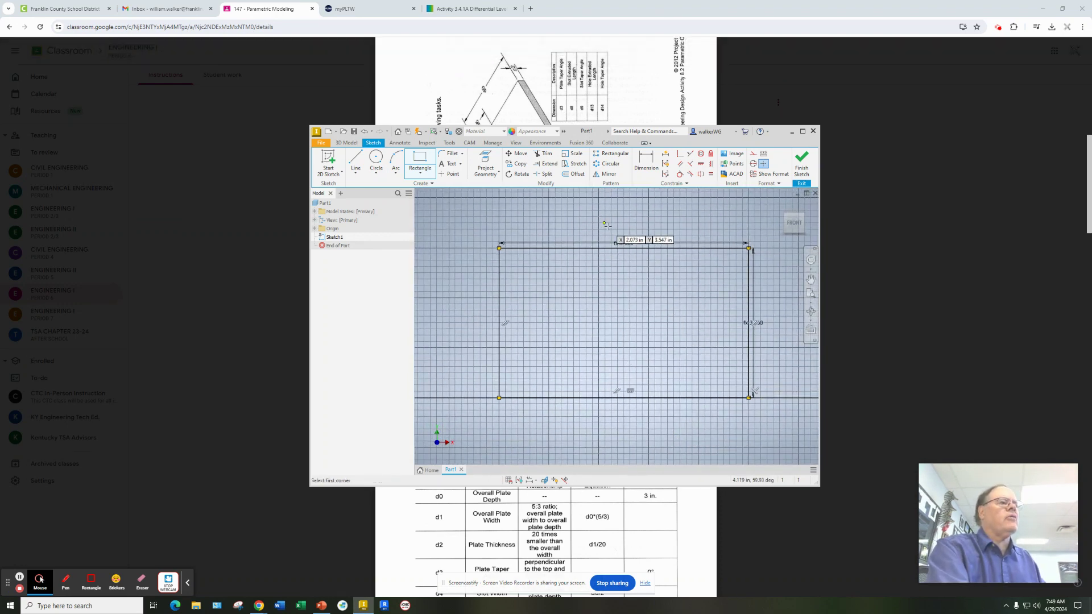
pyautogui.scroll(-2, 770, 334)
pyautogui.scroll(3, 770, 334)
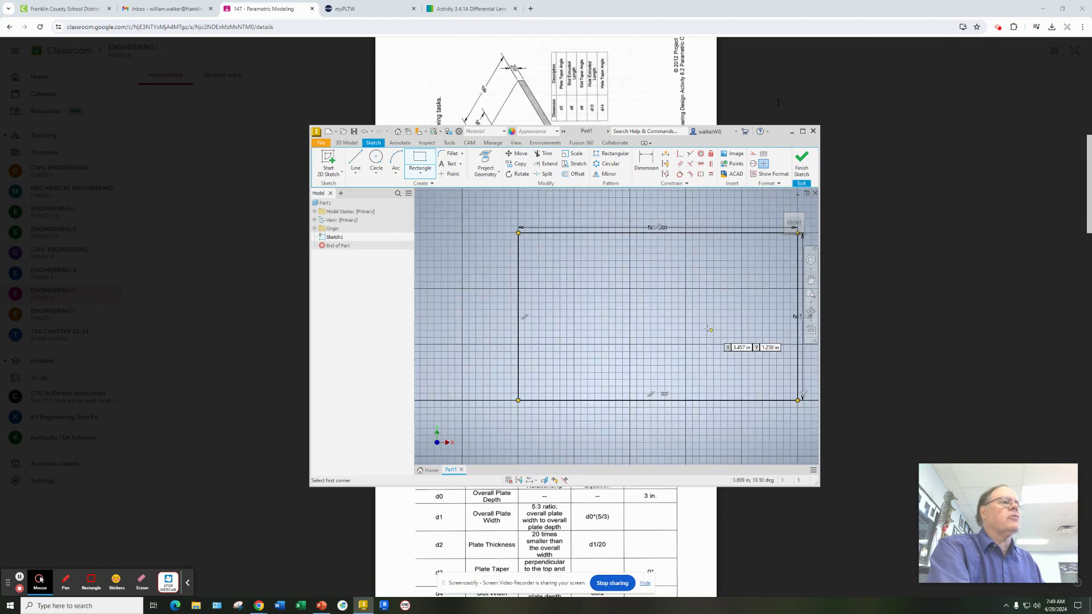
pyautogui.scroll(2, 691, 317)
pyautogui.scroll(-4, 688, 312)
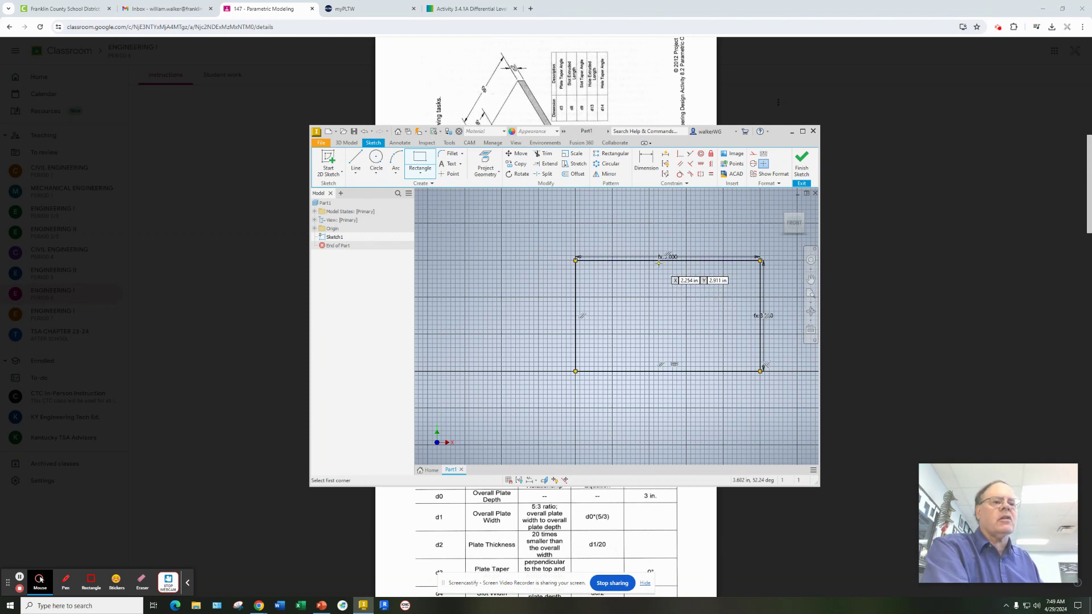
# Step: Finish Sketch1 and extrude its rectangle by distance d2 into Extrusion1
pyautogui.click(802, 163)
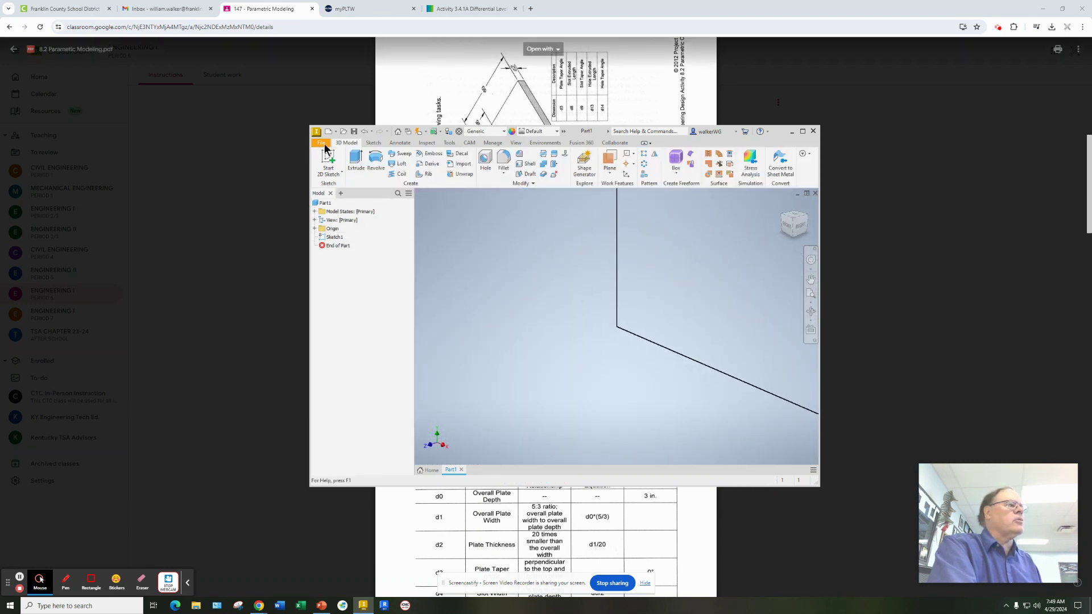
pyautogui.click(355, 160)
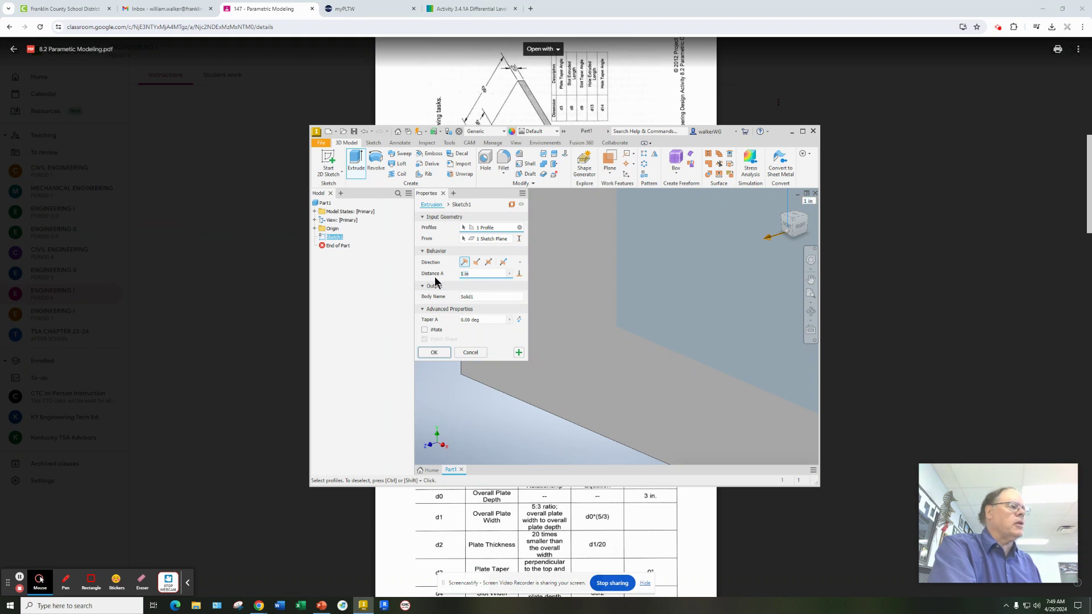
pyautogui.write('d2')
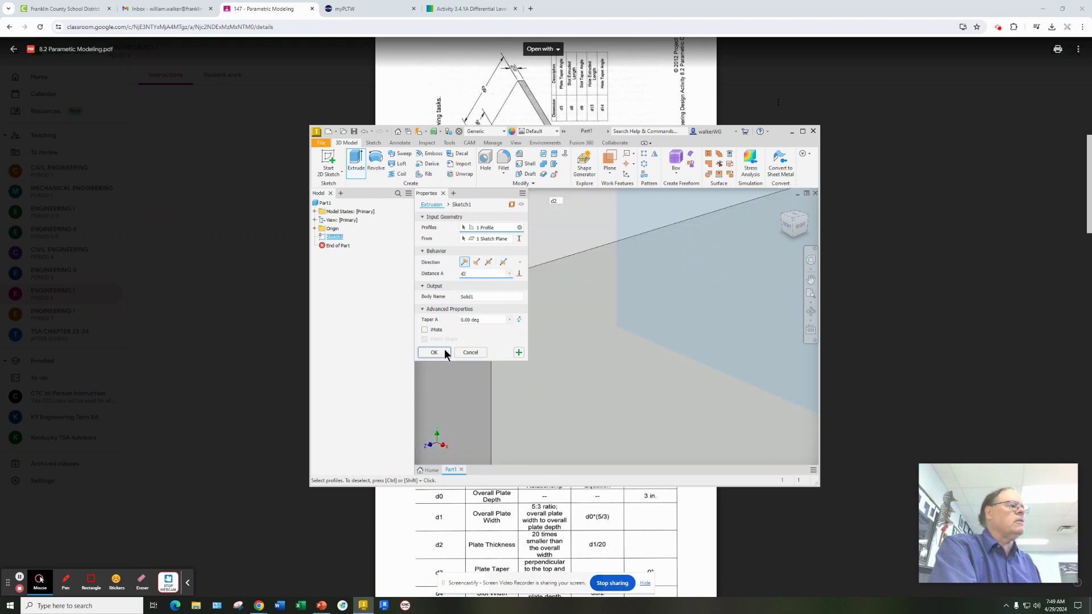
pyautogui.click(442, 351)
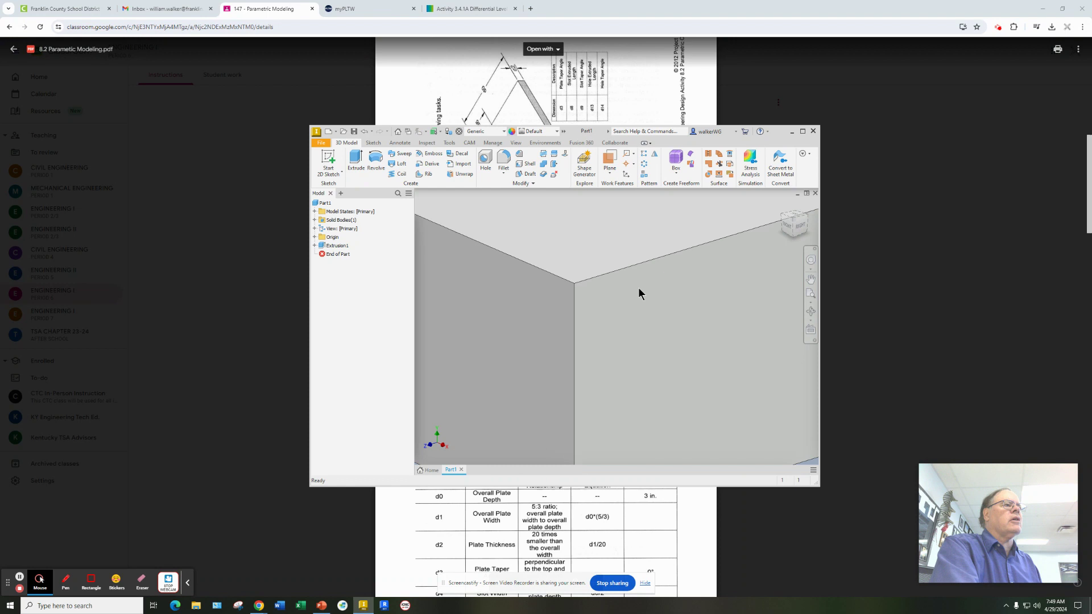
pyautogui.scroll(-2, 638, 287)
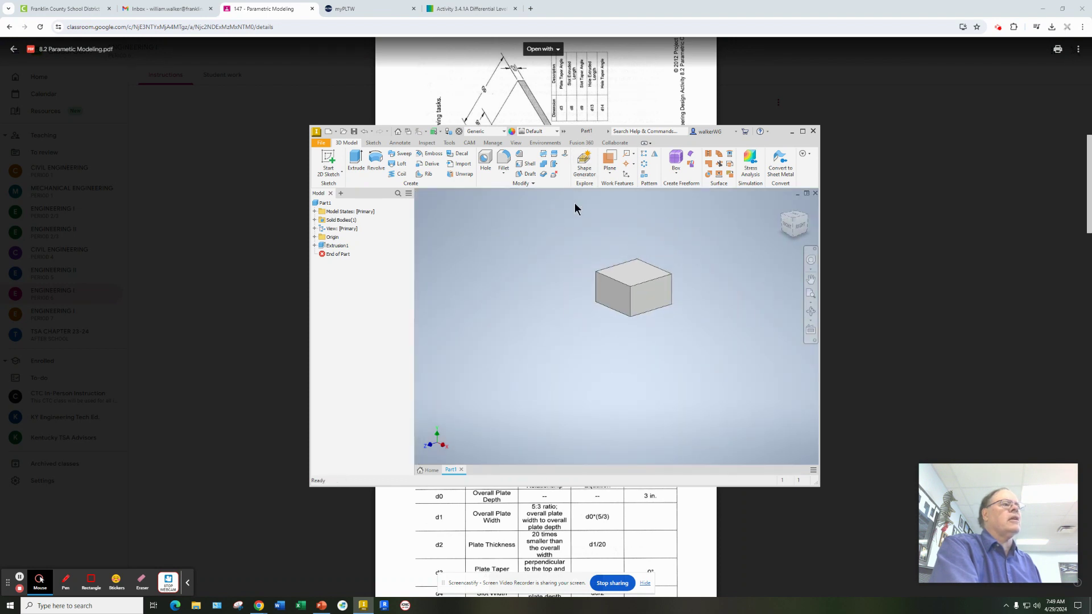